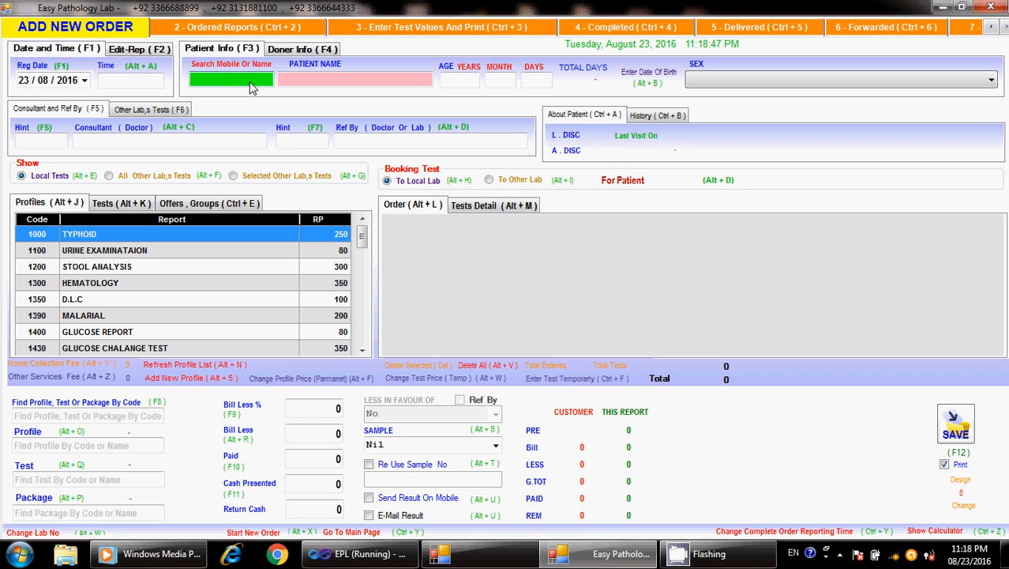
Enter the patient's search code and fill in the patient's name from the suggestions for "ami"
type("225")
key("Return")
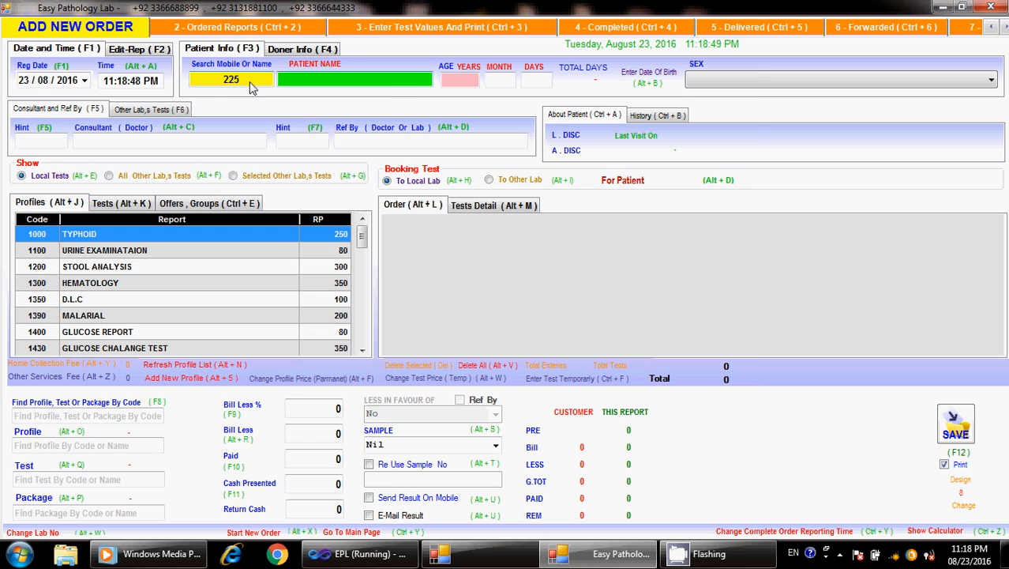
type("ami")
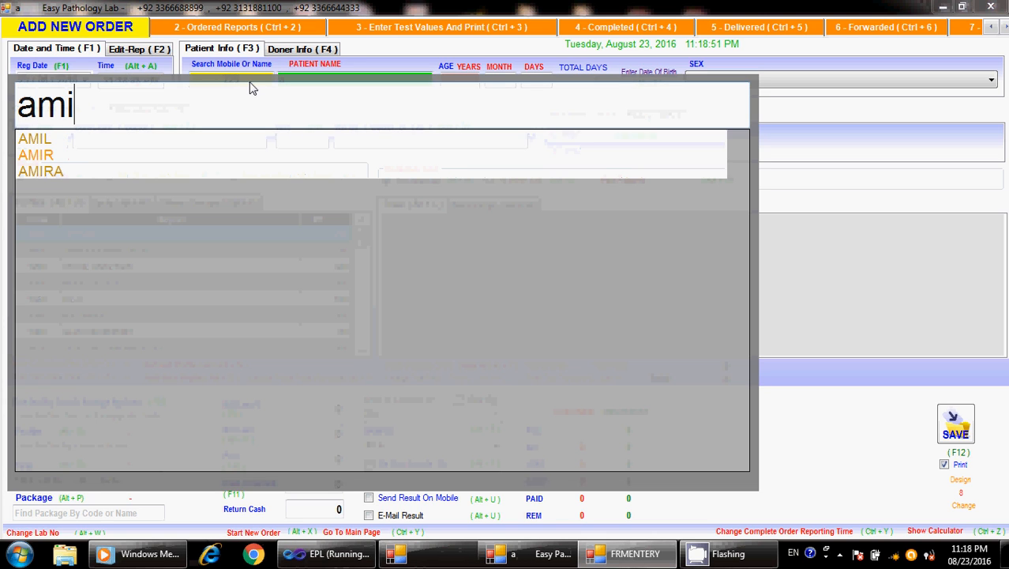
key("Down")
key("Down")
key("Down")
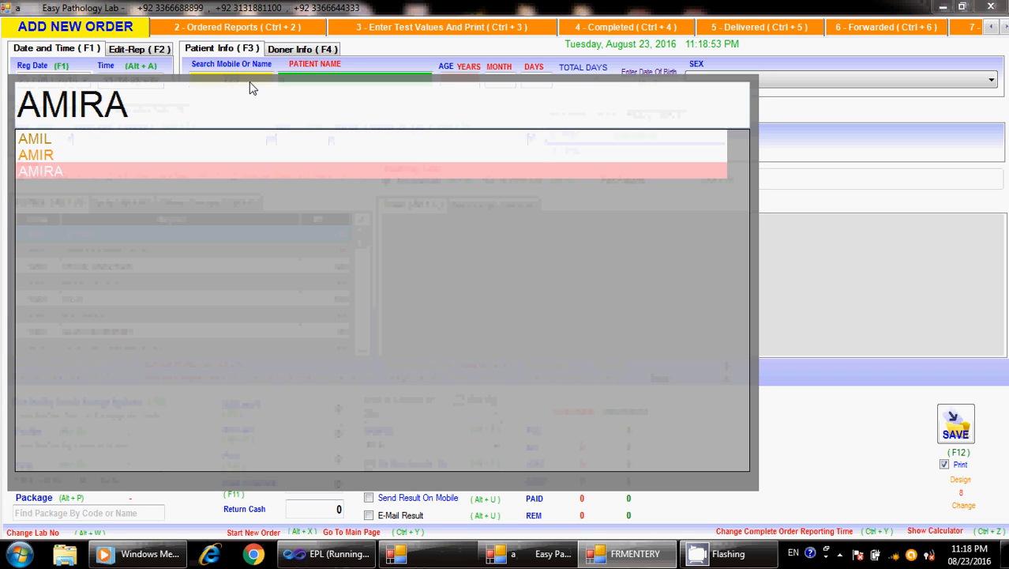
key("Return")
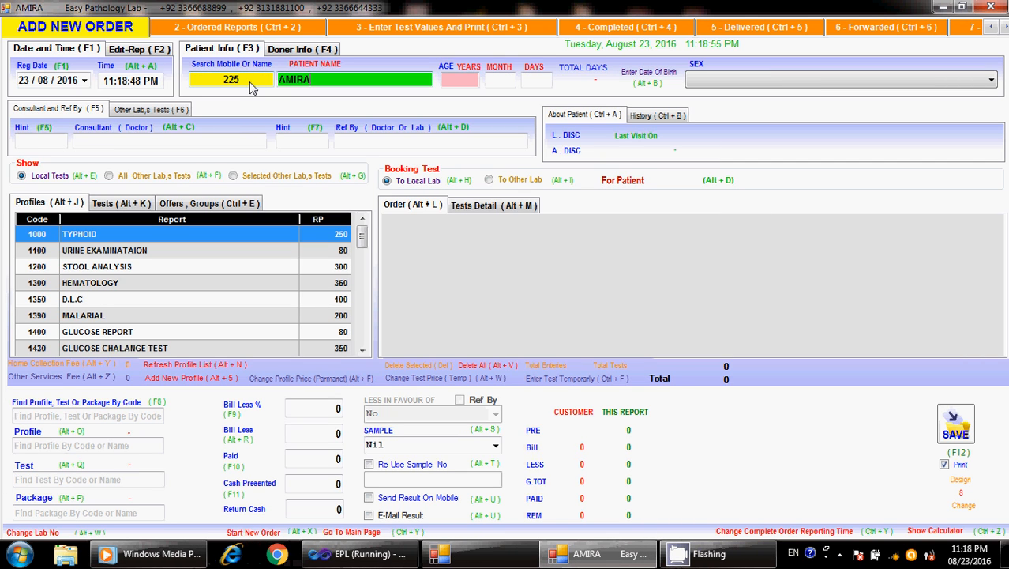
key("Return")
Set the patient's age to 33 years, 0 months and 0 days, and the sex to Female
type("33")
key("Return")
key("Return")
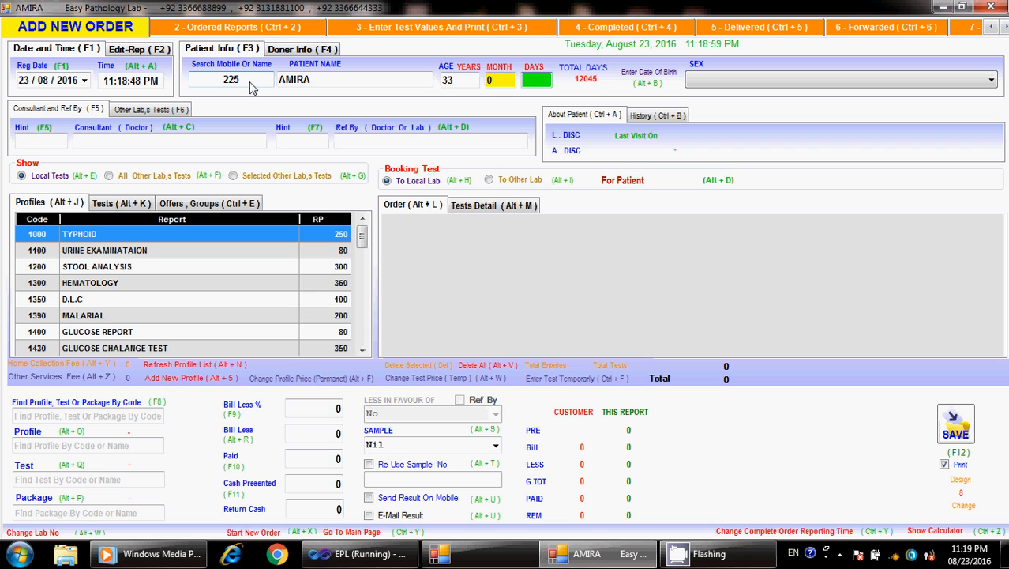
key("Return")
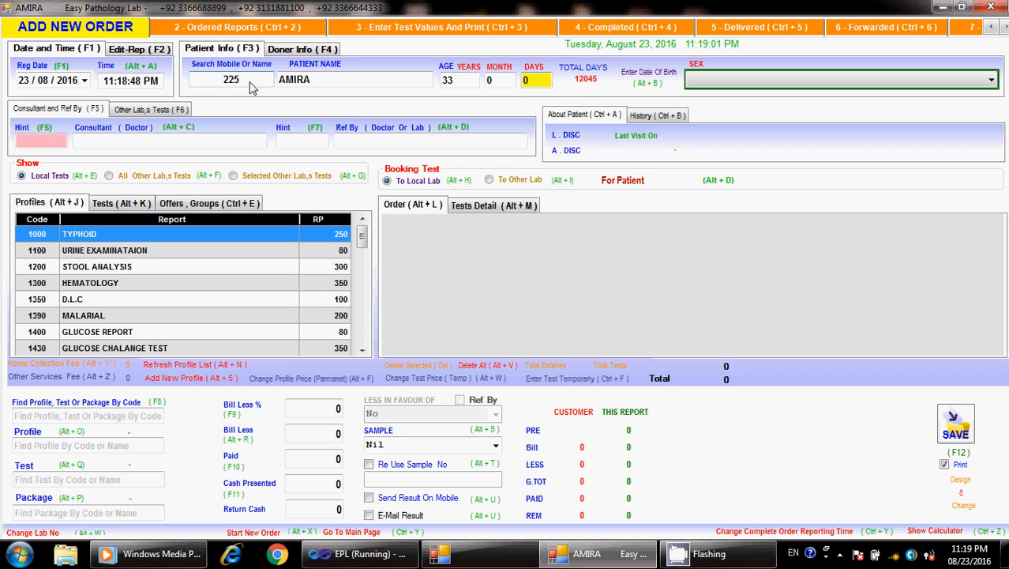
key("f")
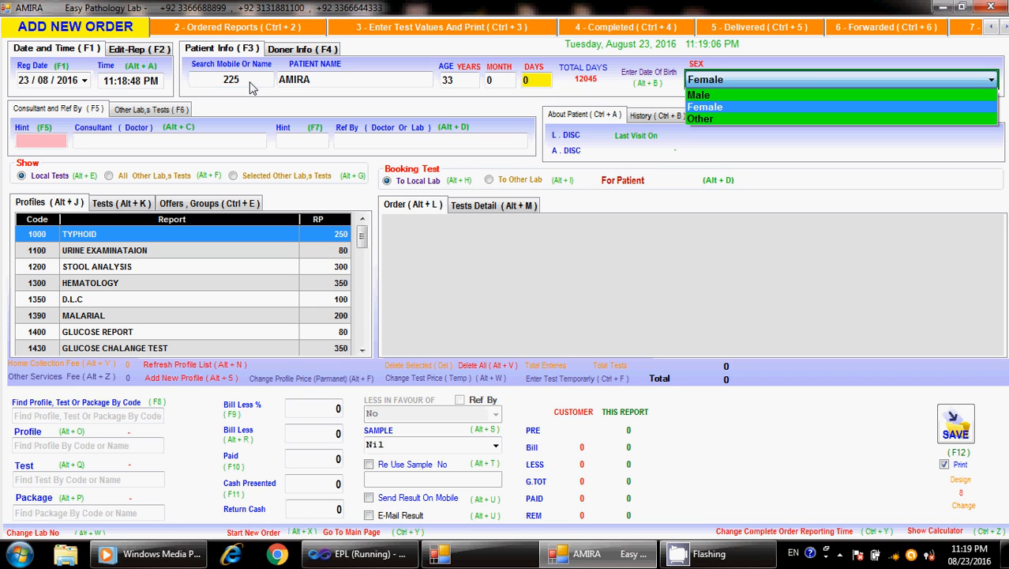
key("Return")
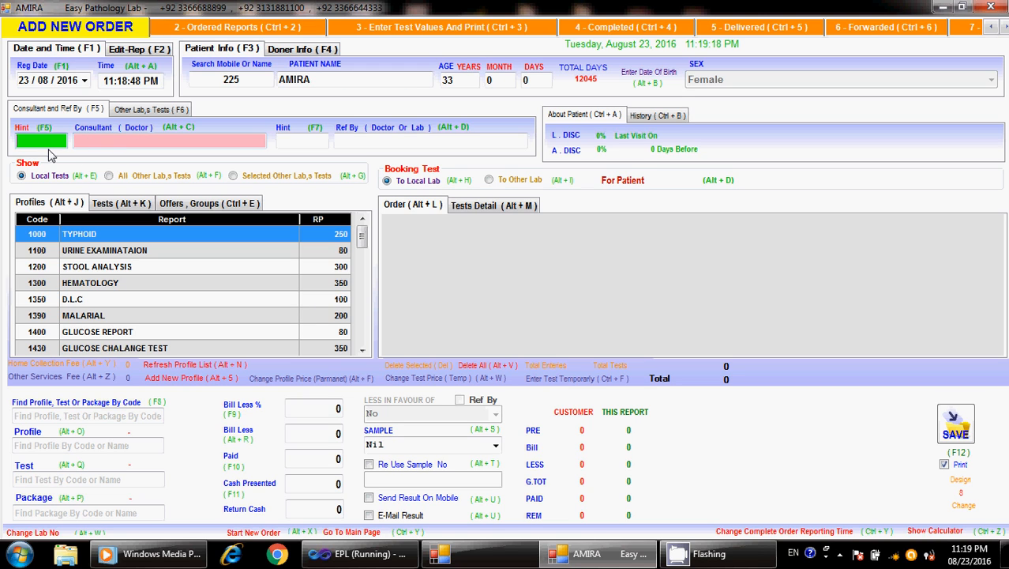
Try filling in the consultant with the hints "s" and "ks", and clear the hint
type("s")
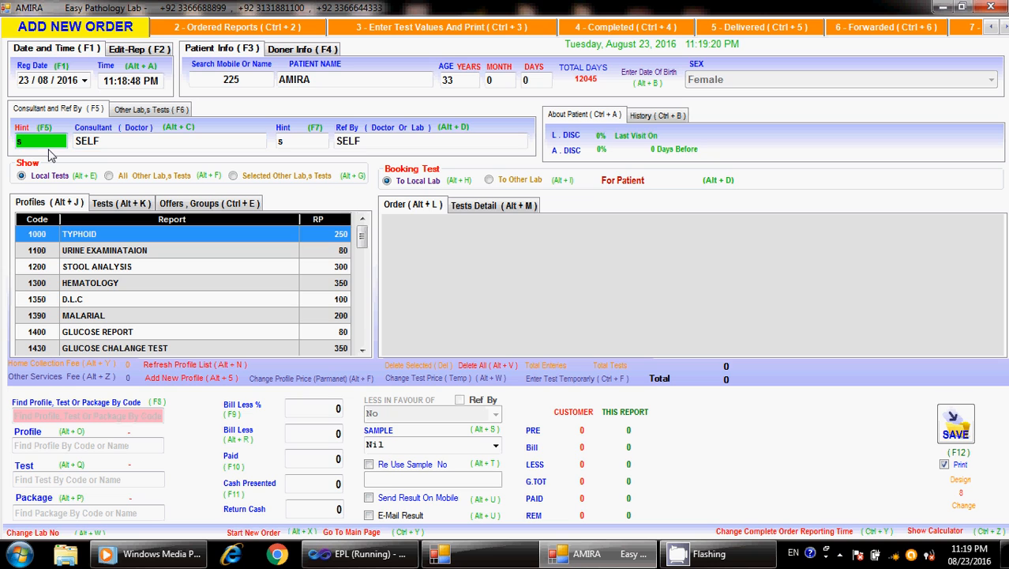
key("BackSpace")
type("ks")
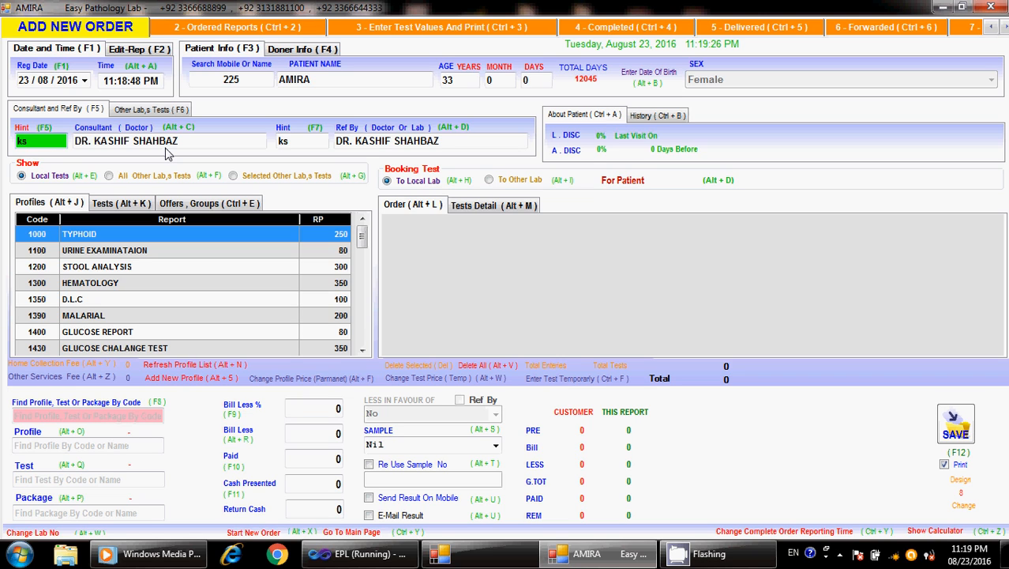
key("BackSpace")
key("BackSpace")
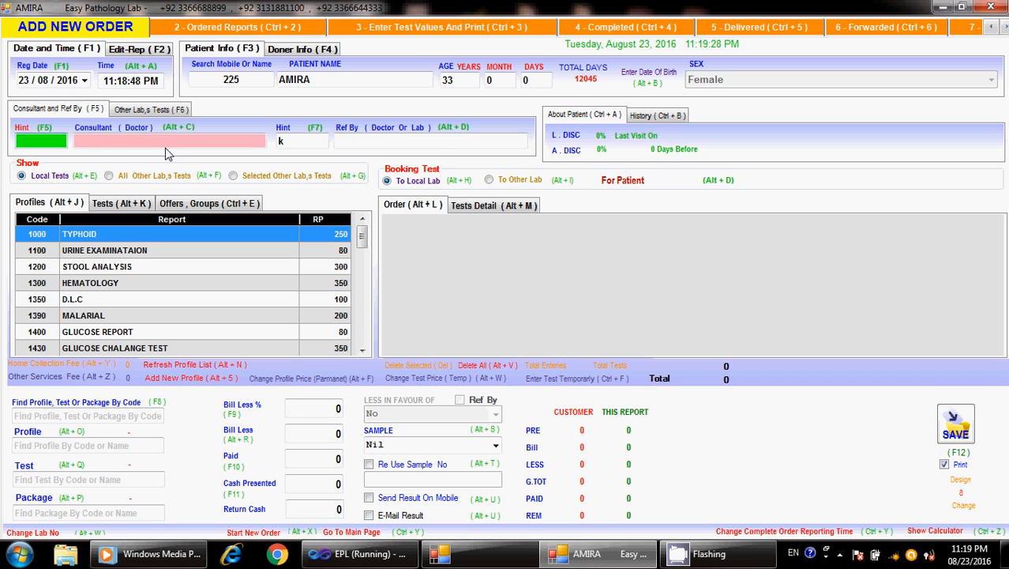
Enter X as the consultant hint, search the doctors by name for "ra", and choose the doctor with hint DMI
type("X")
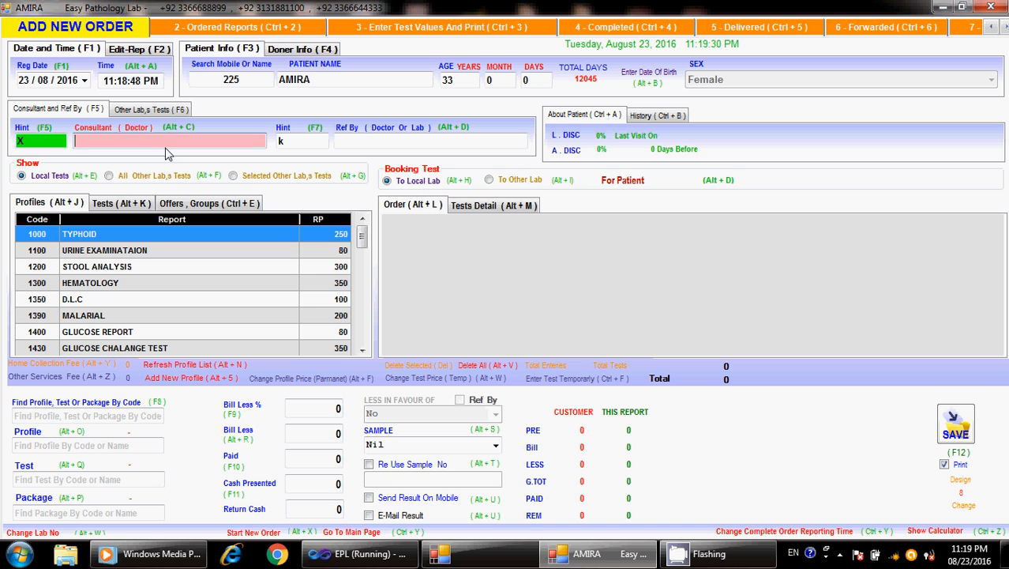
type("ra")
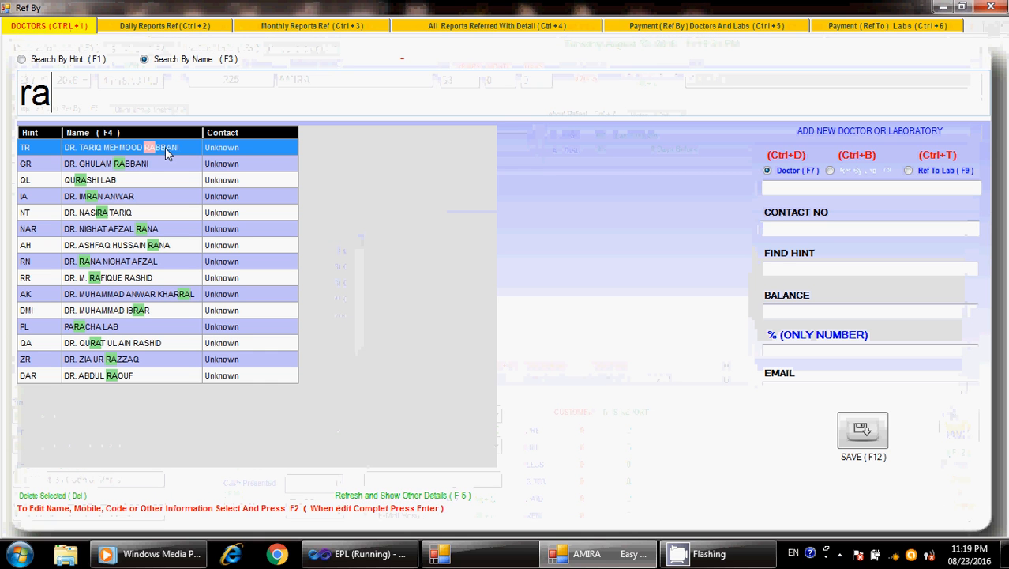
key("Down")
key("Down")
key("Down")
key("Down")
key("Down")
key("Down")
key("Down")
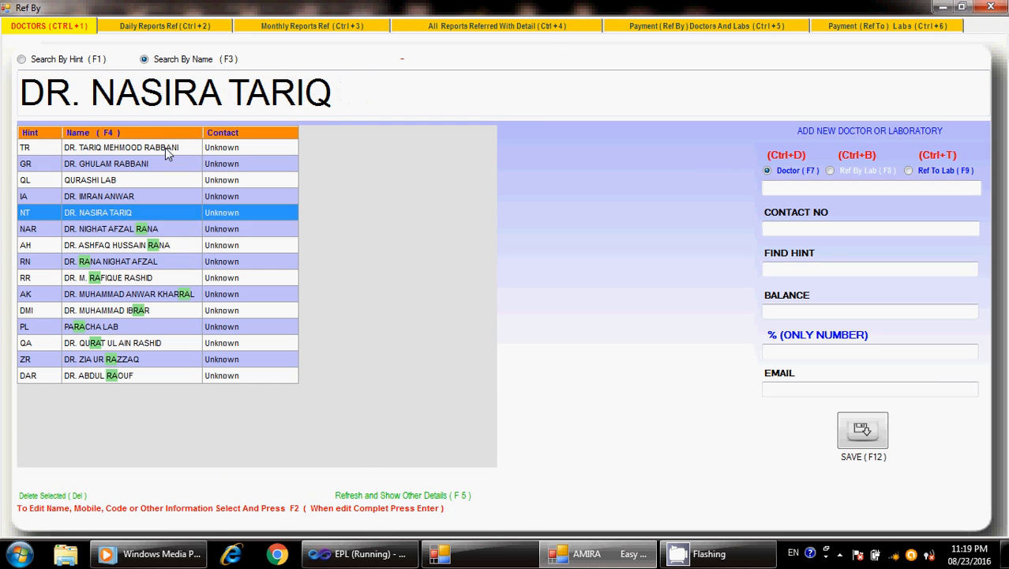
key("Down")
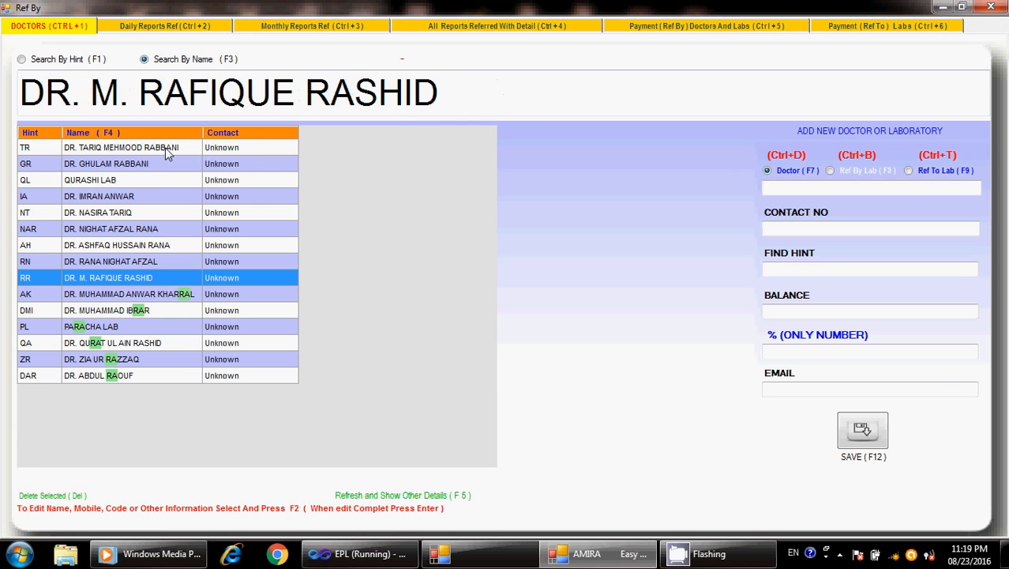
key("Down")
key("Down")
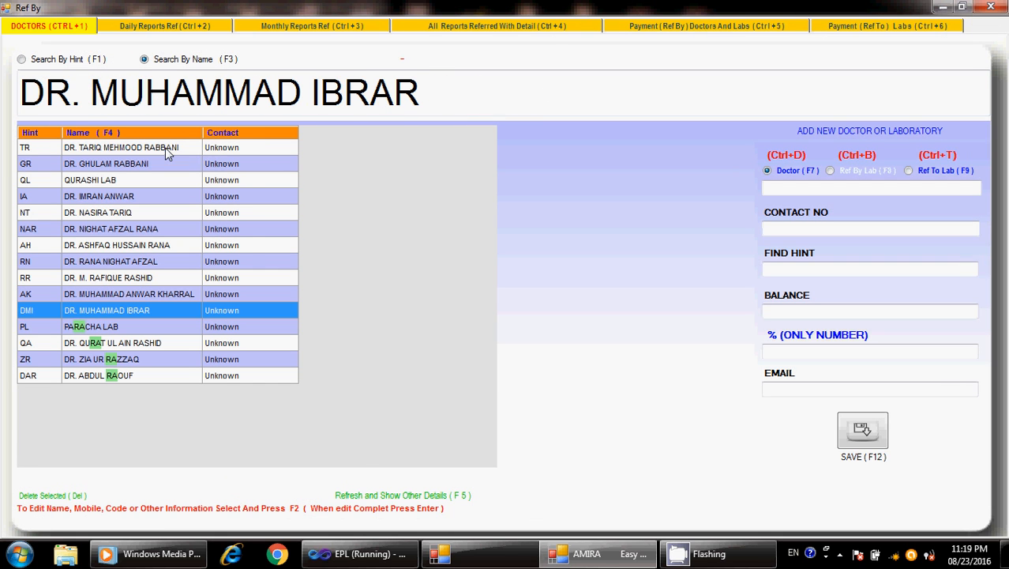
key("Return")
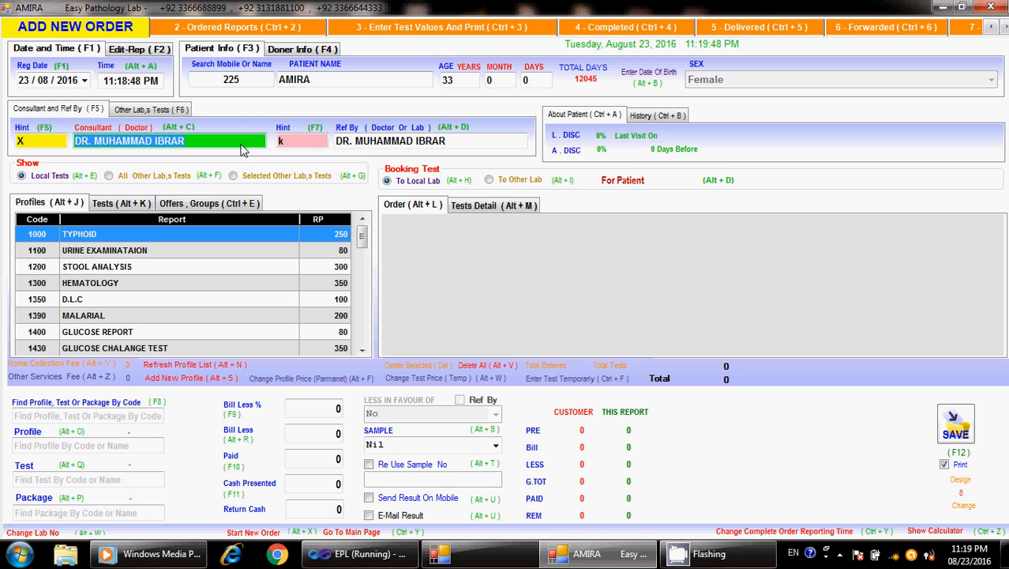
Add the Lipid Profile (code 1900) to the order and save the order with 500 paid
left_click_drag(362, 234, 363, 268)
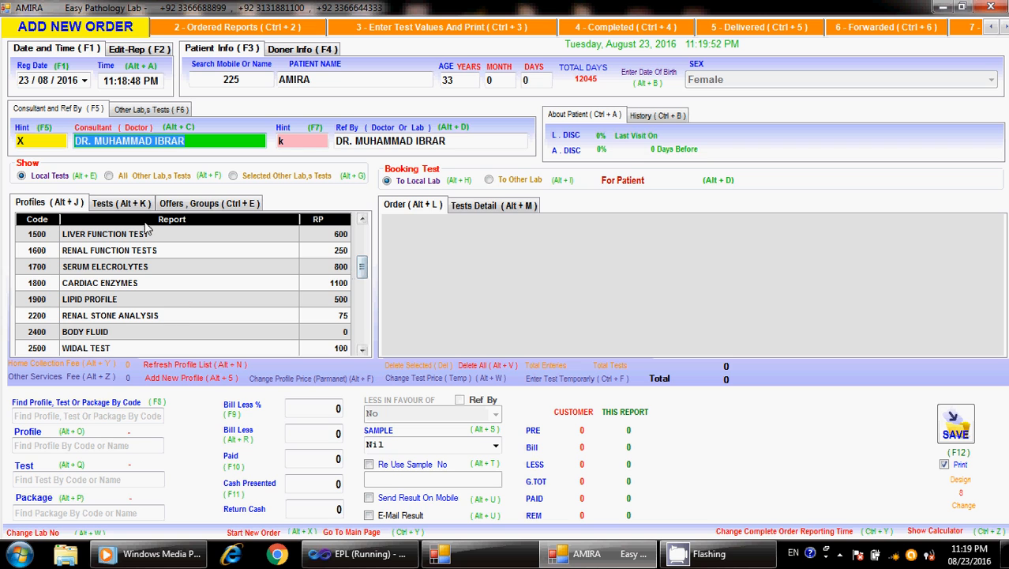
double_click(97, 307)
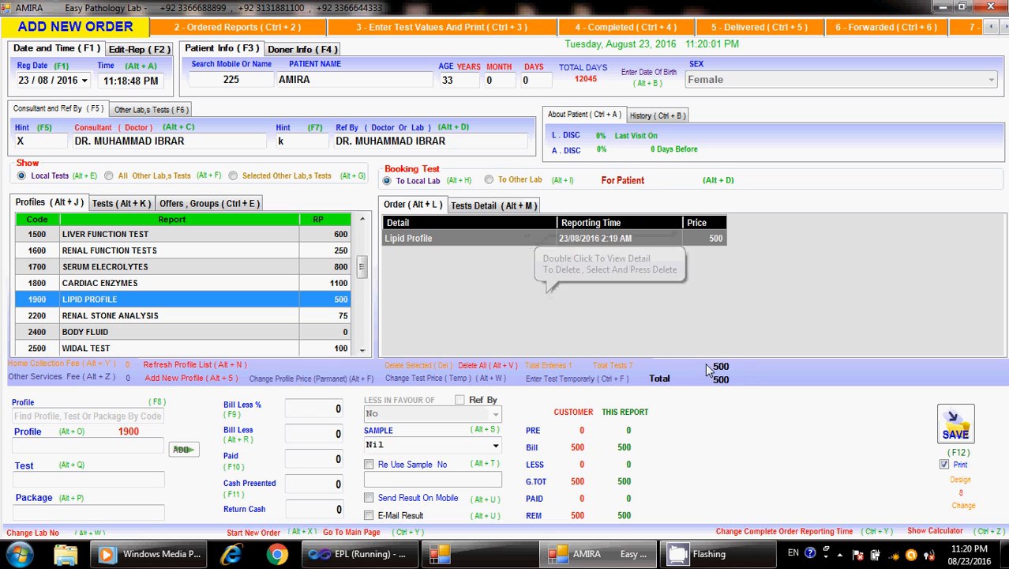
left_click(333, 466)
left_click_drag(332, 462, 346, 462)
type("500")
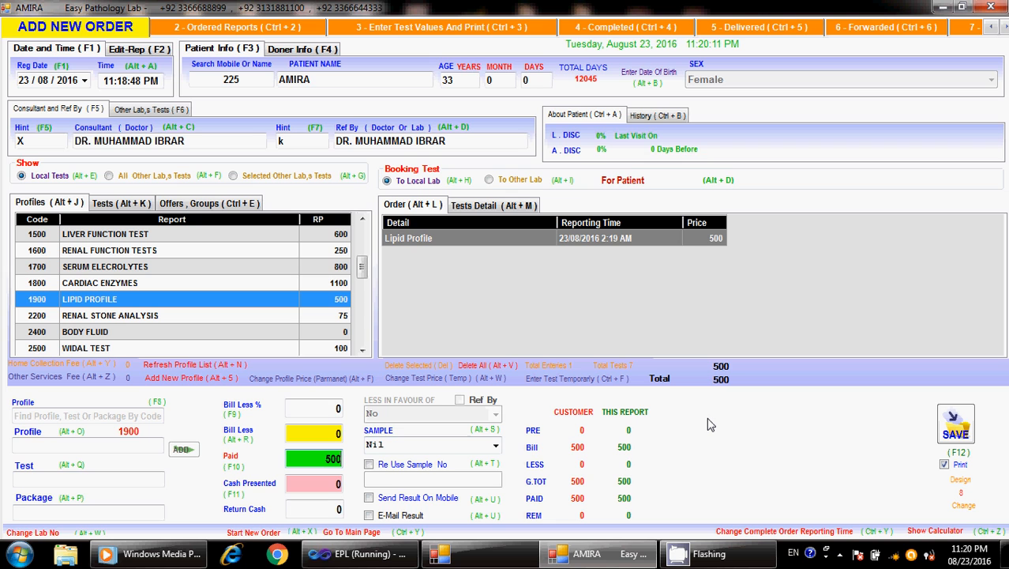
left_click(963, 424)
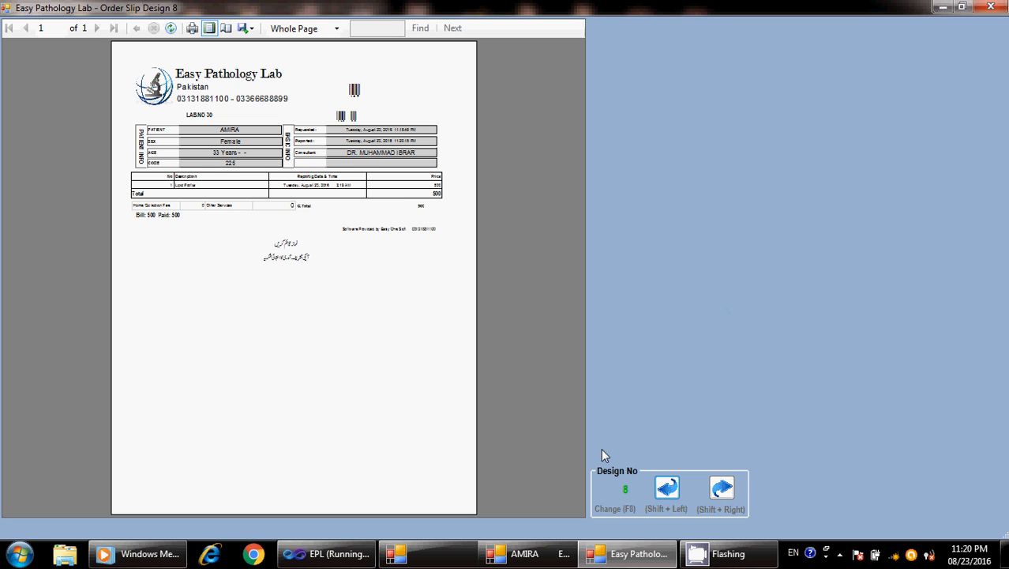
Browse the order slip designs from 7 down to 2 and close the slip preview
left_click(661, 485)
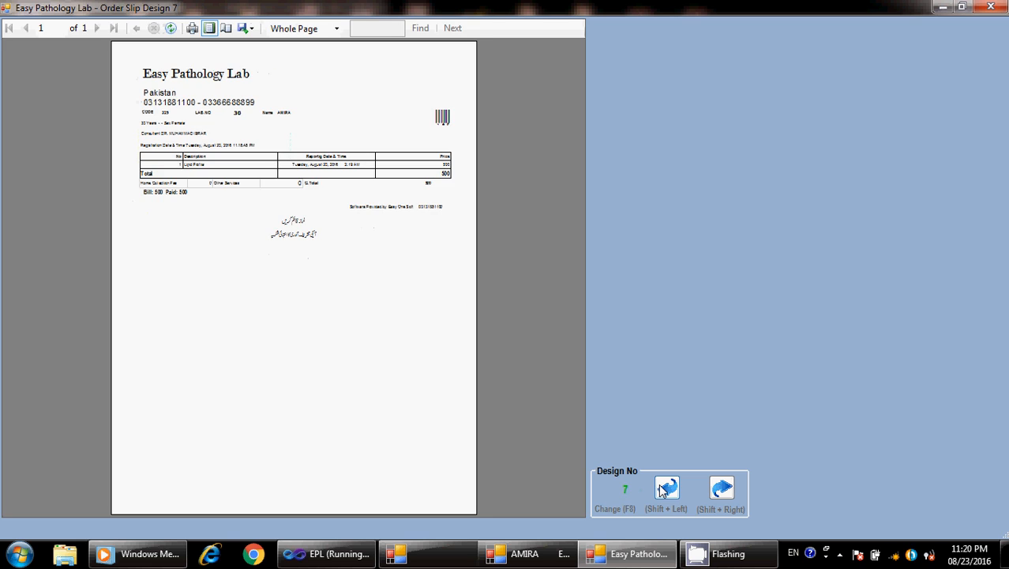
left_click(661, 484)
left_click(661, 488)
left_click(662, 488)
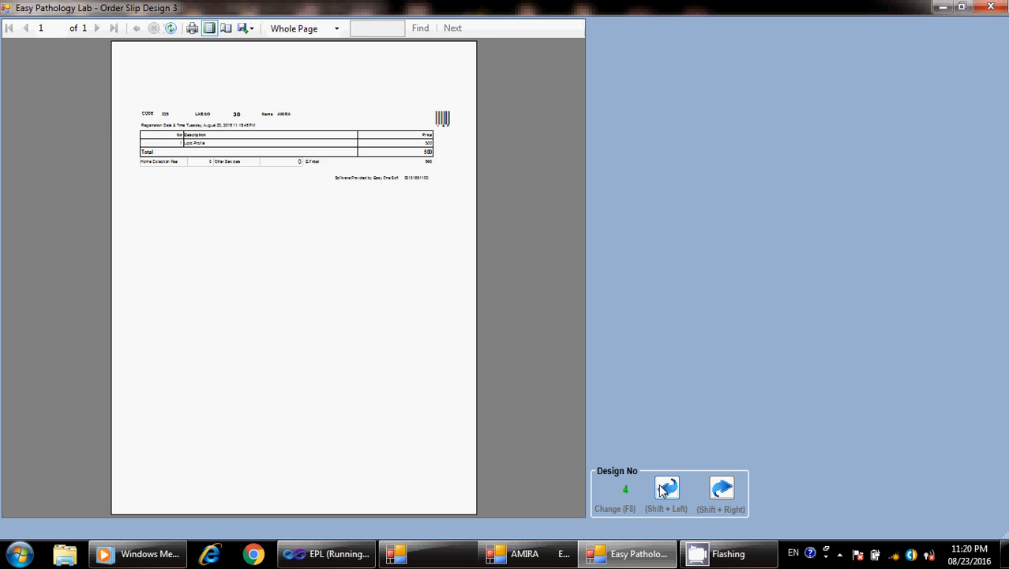
left_click(661, 488)
left_click(661, 486)
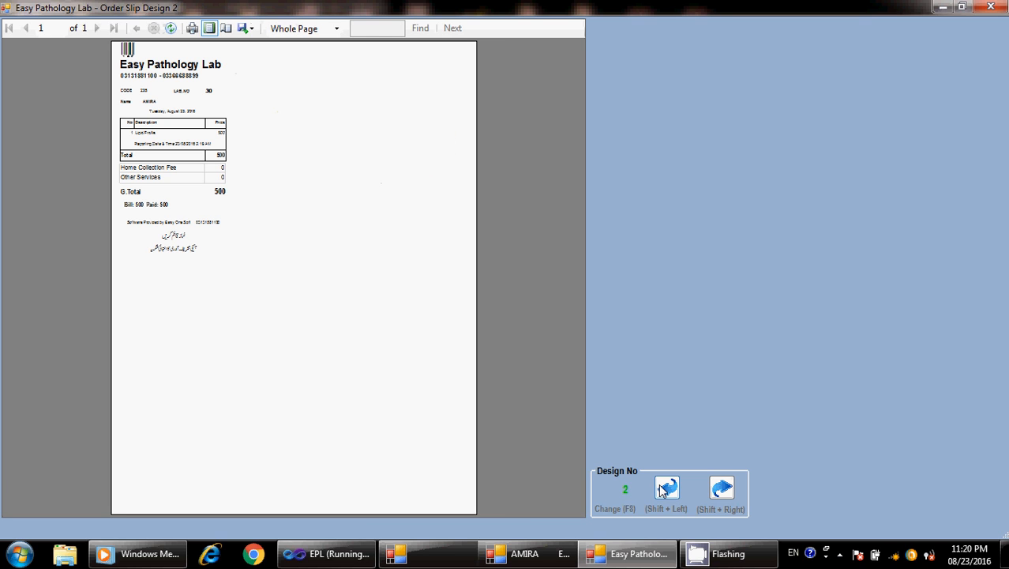
key("Escape")
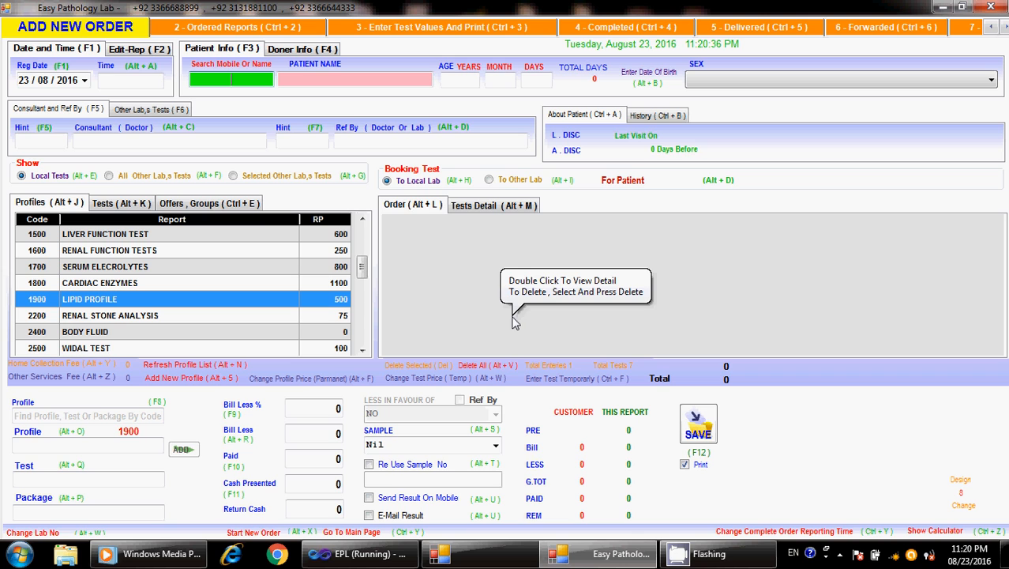
Load the pending reports for entering test values and select the new patient's Lipid Profile order, last in the list
left_click(378, 30)
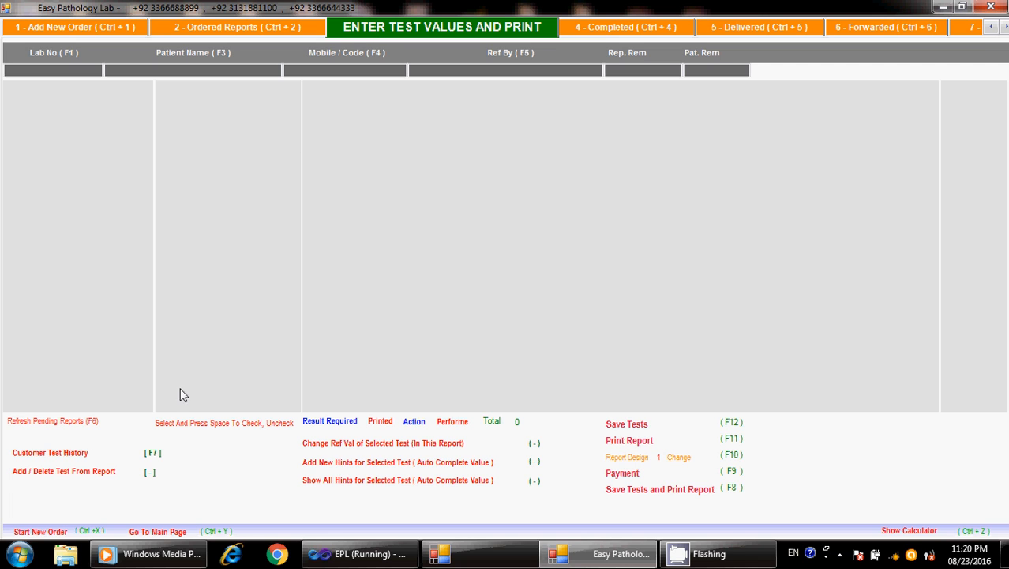
left_click(56, 426)
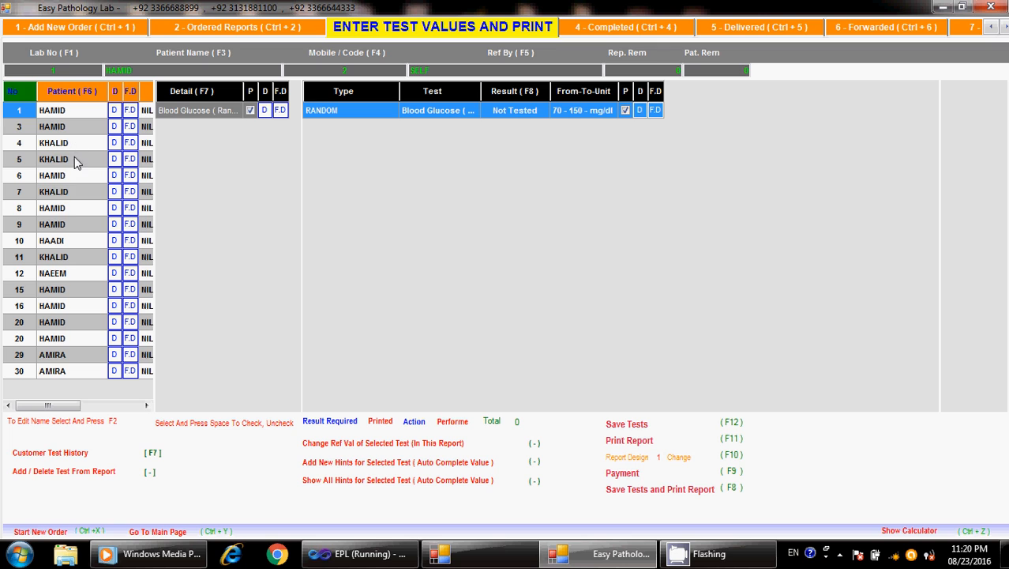
left_click(60, 371)
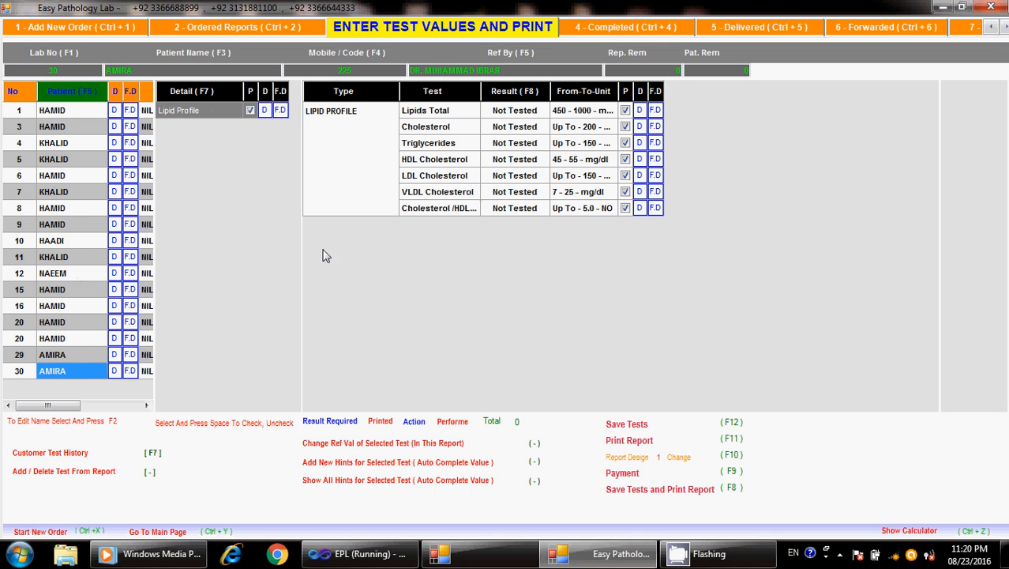
Enter the Lipid Profile results 450 for Lipids Total, 200 for Cholesterol and 150 for Triglycerides
left_click(525, 114)
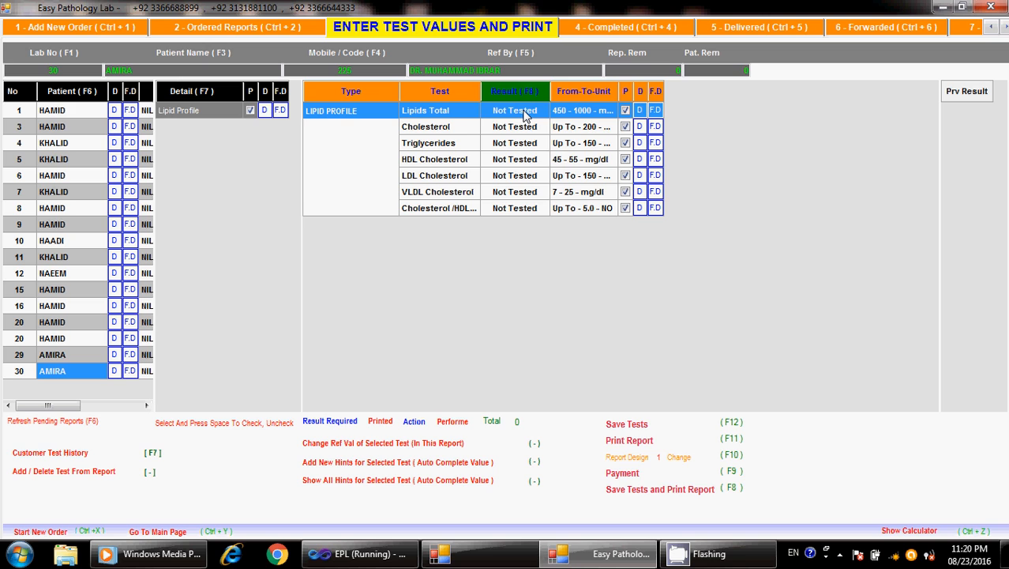
type("450")
key("Return")
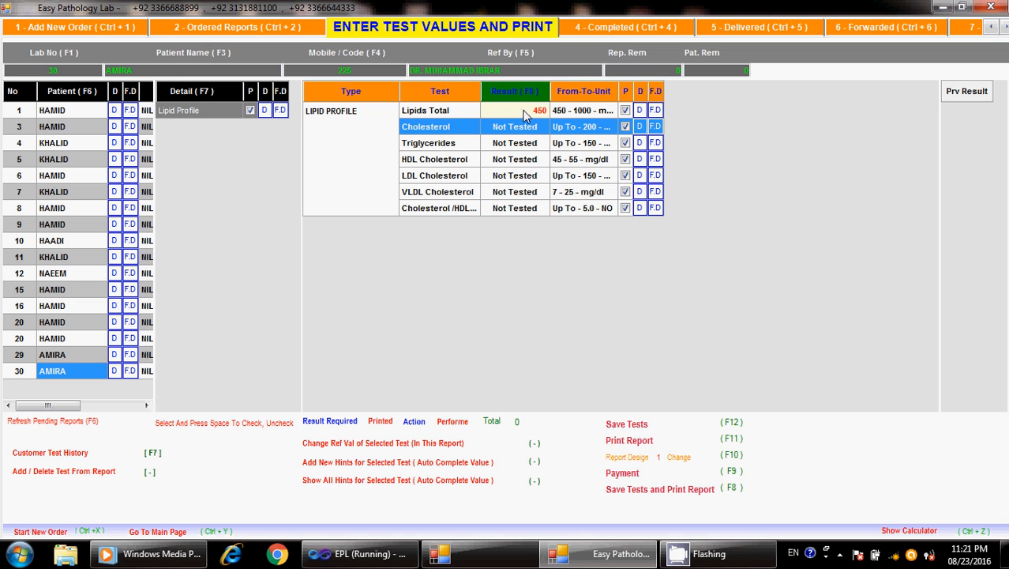
type("200")
key("Return")
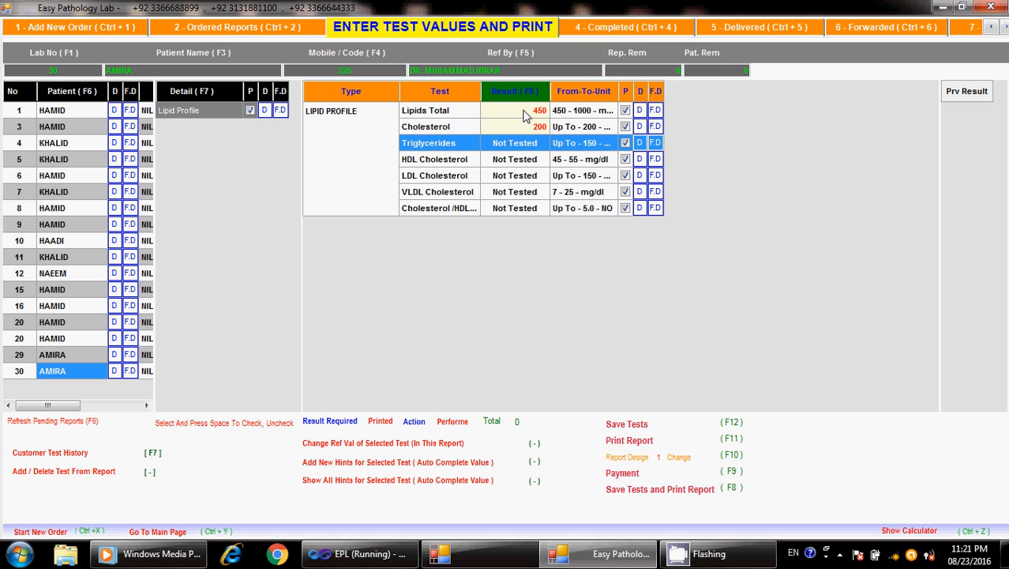
type("150")
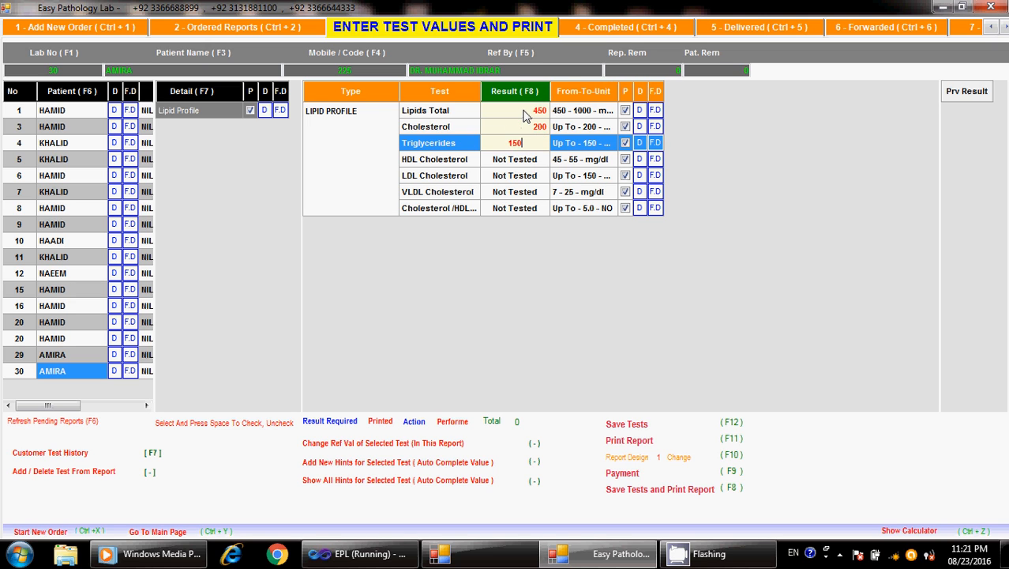
key("Return")
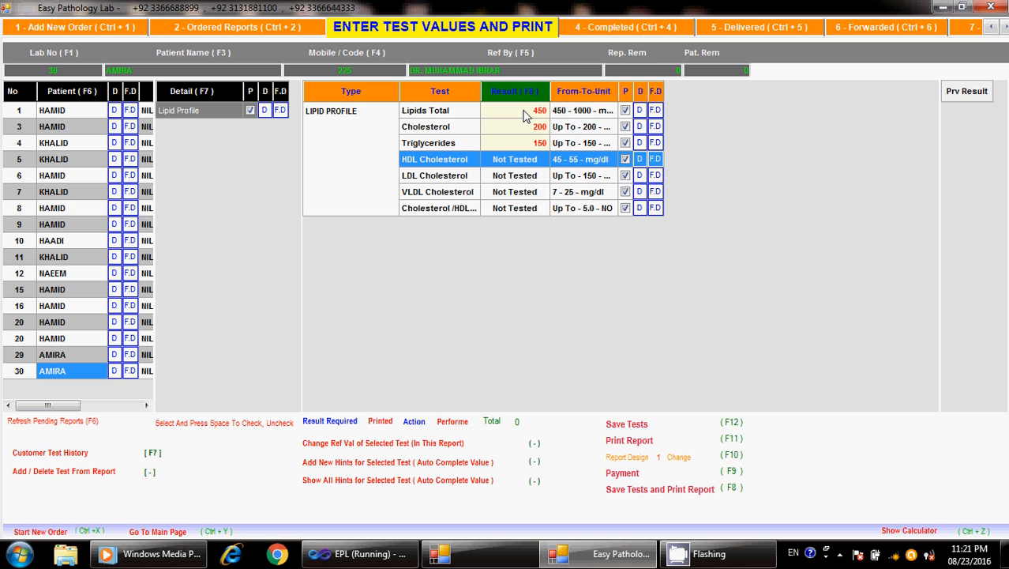
Enter 44 for HDL Cholesterol and 120 for LDL Cholesterol, and complete VLDL Cholesterol with 24 and the Cholesterol/HDL ratio with 4.55
type("44")
key("Return")
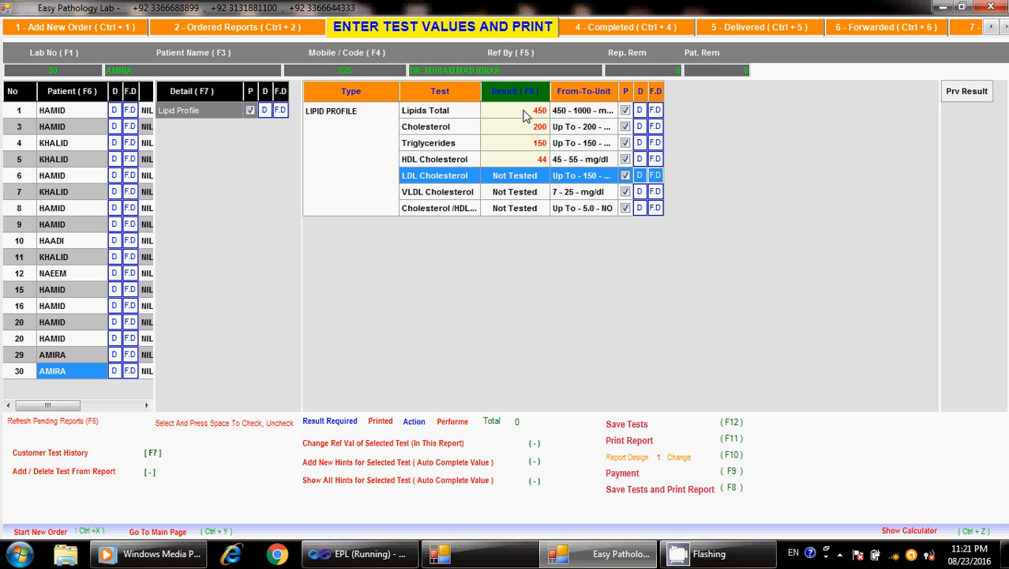
type("120")
key("Return")
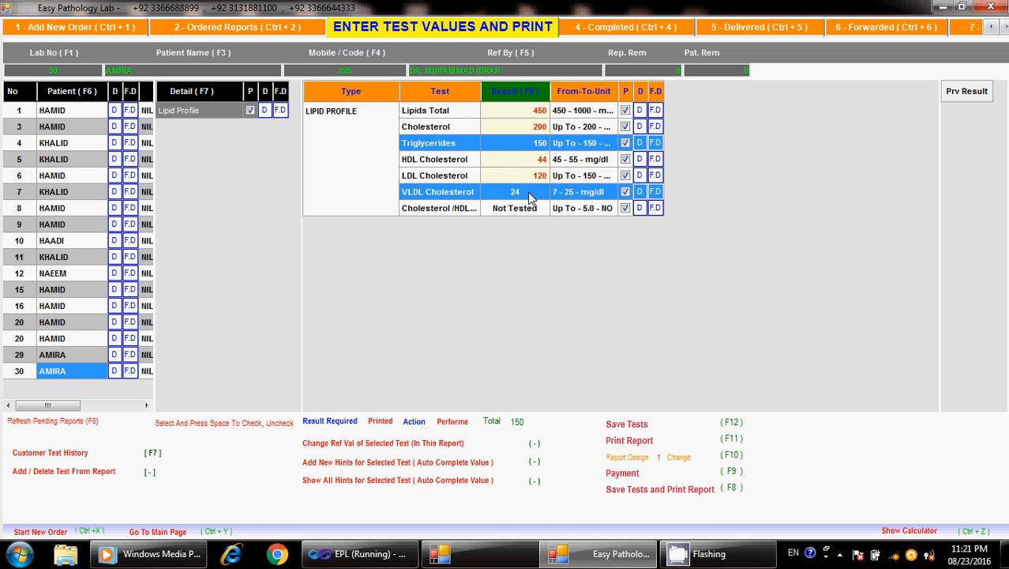
key("Return")
key("Return")
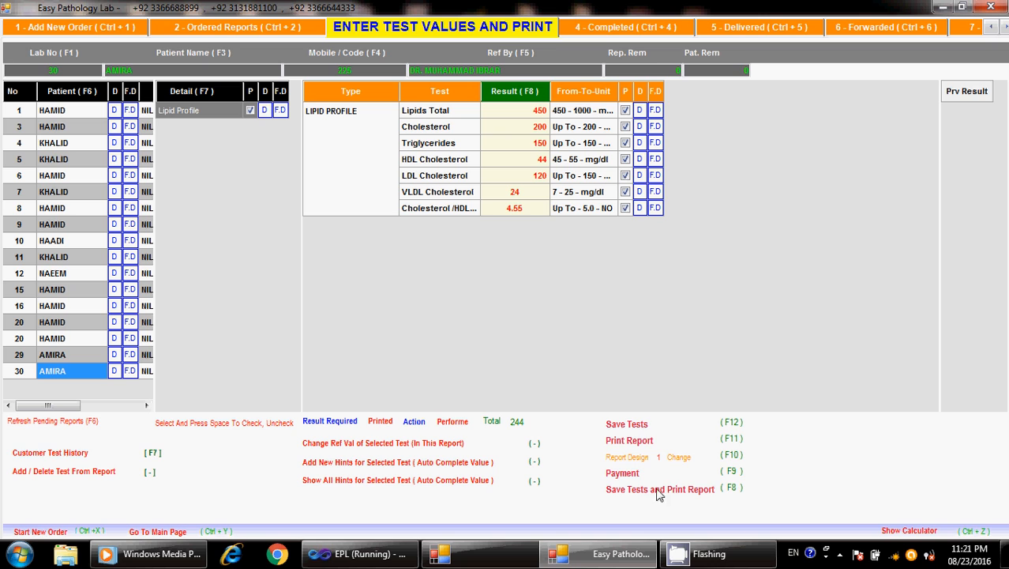
Save the test results and generate the report for printing, dismissing the printer selection without printing
left_click(699, 491)
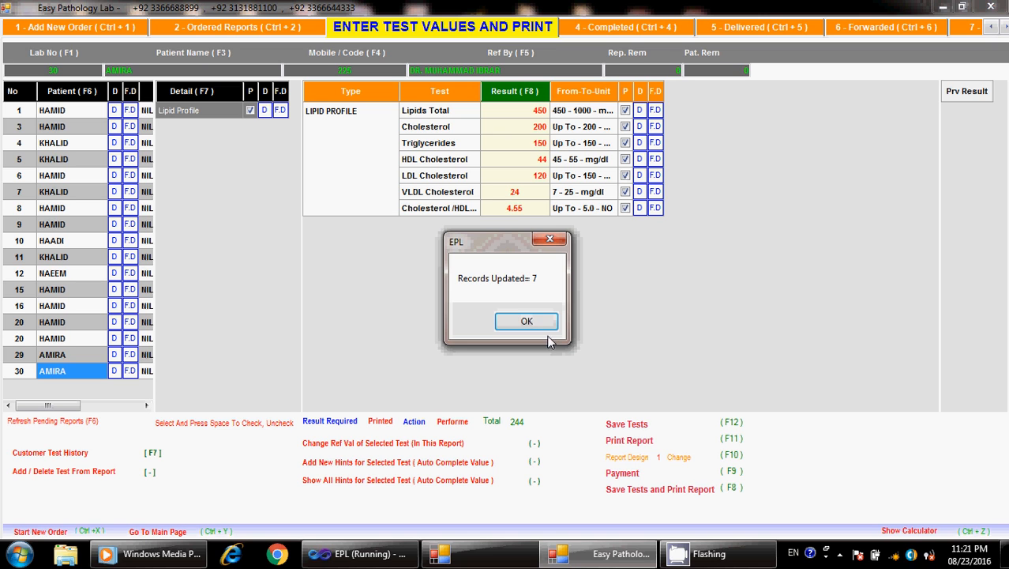
left_click(539, 321)
left_click(539, 321)
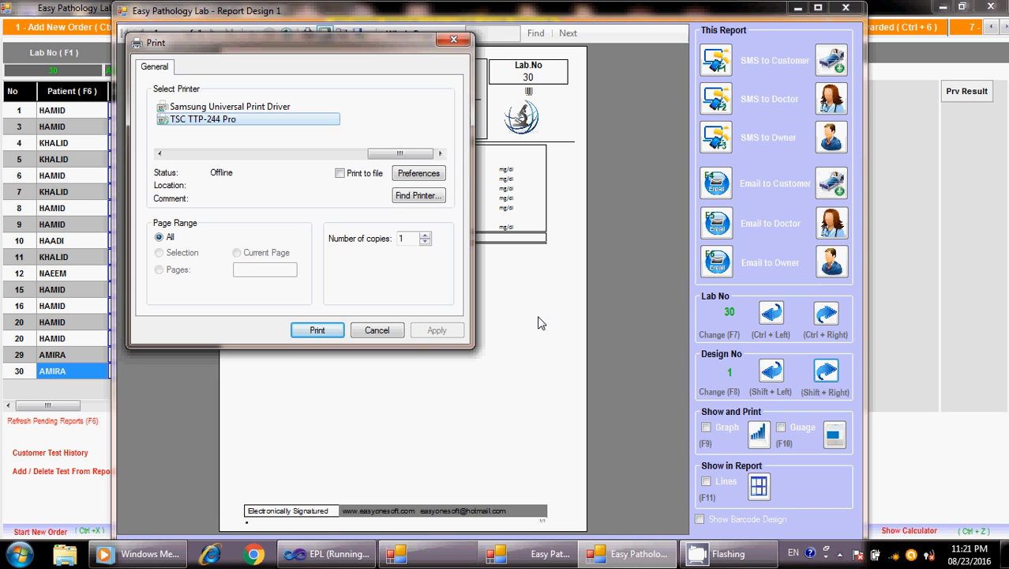
key("Escape")
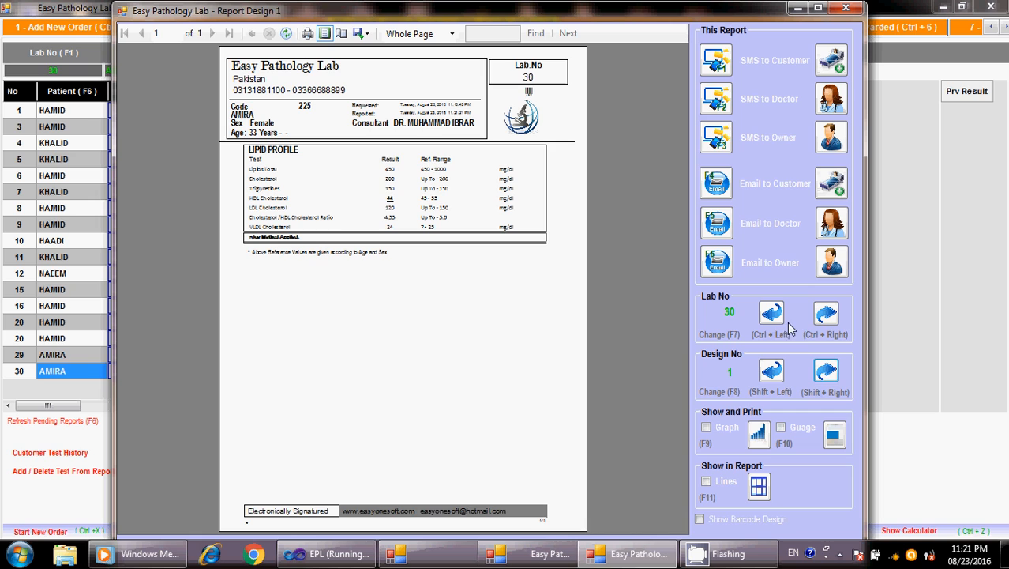
Preview the report in design 2 with the gauge and barcode design shown, and close the report preview
left_click(829, 376)
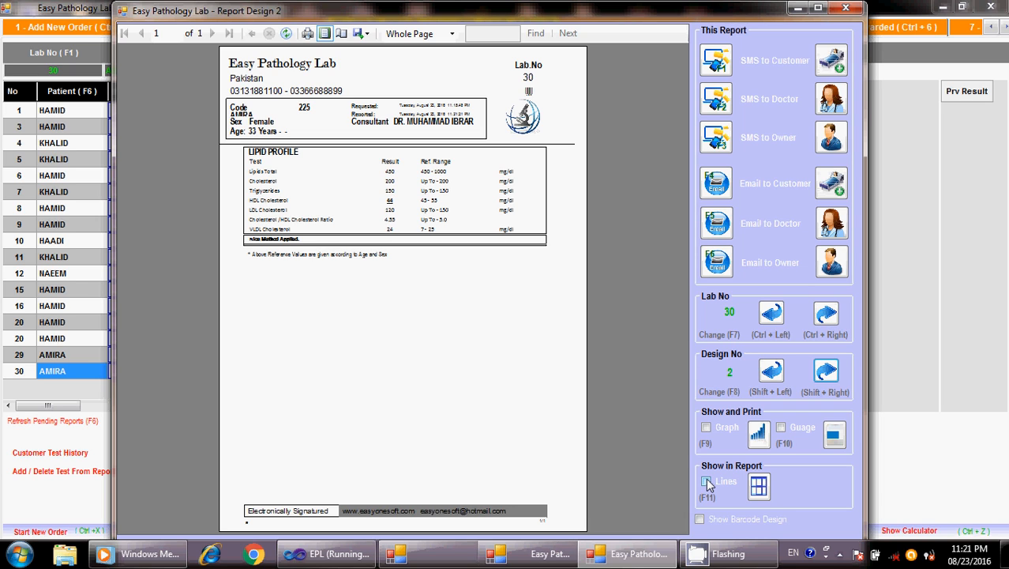
left_click(781, 427)
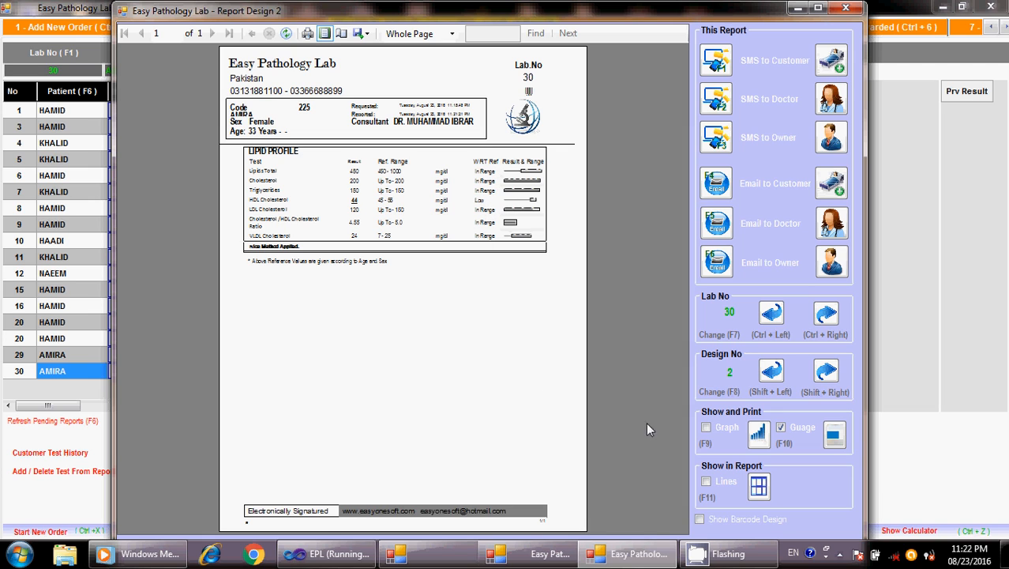
left_click(700, 520)
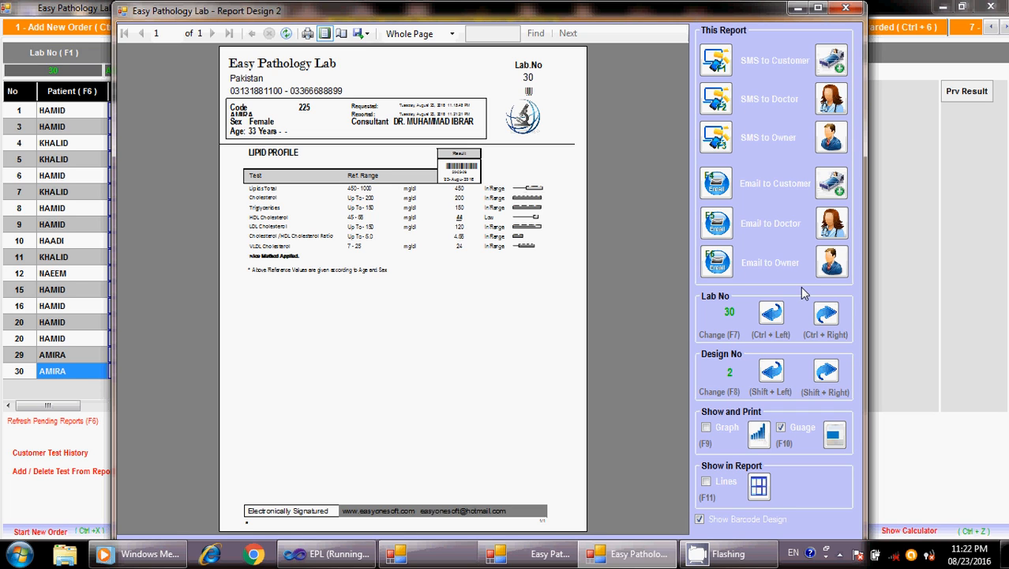
left_click(846, 10)
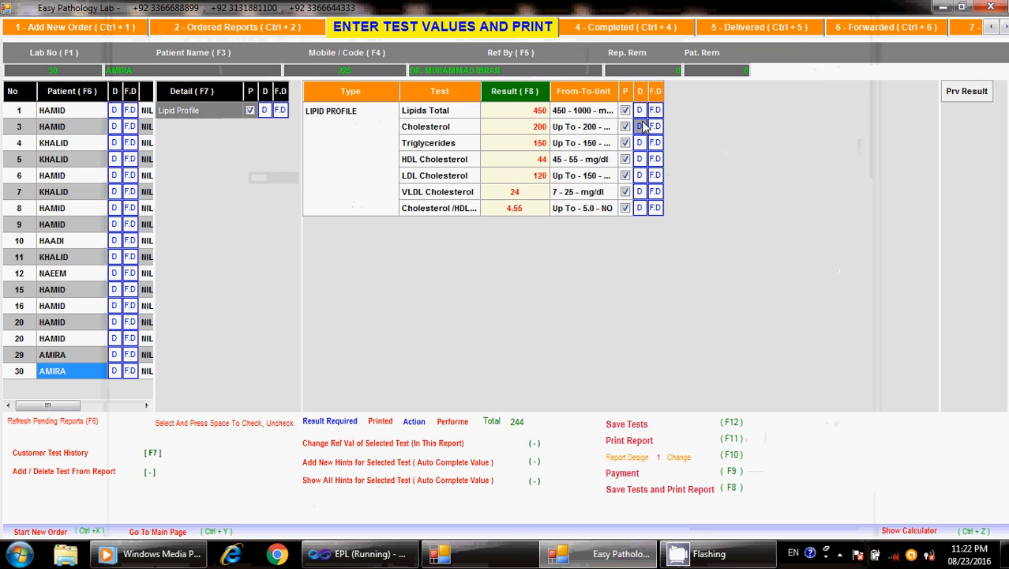